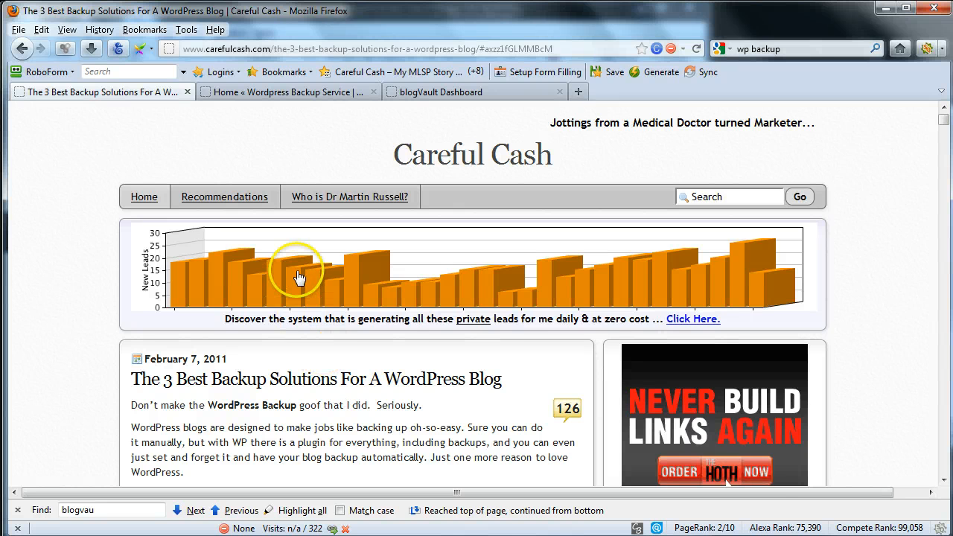
pyautogui.click(295, 92)
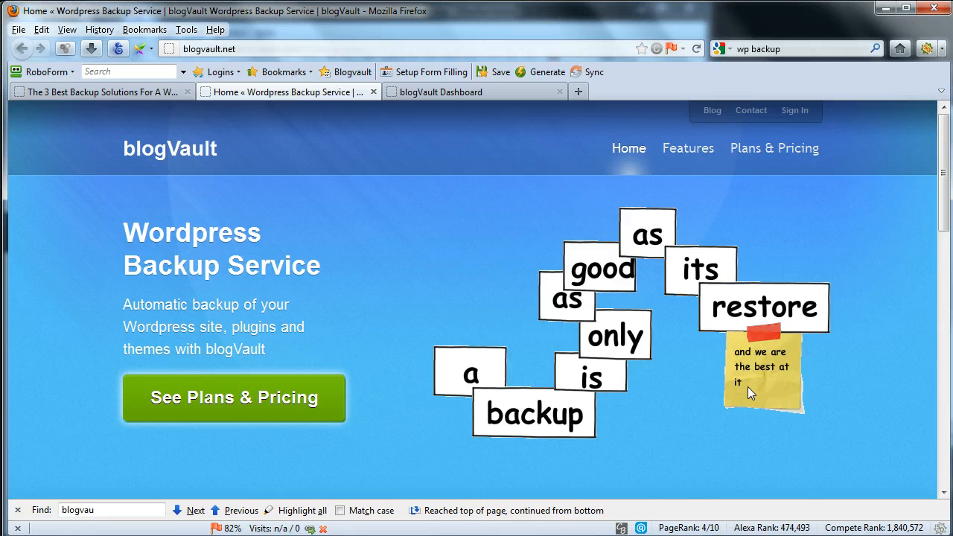
# Start a blogVault test restore of Careful Cash onto blogVault's test servers from the dashboard.
pyautogui.click(457, 96)
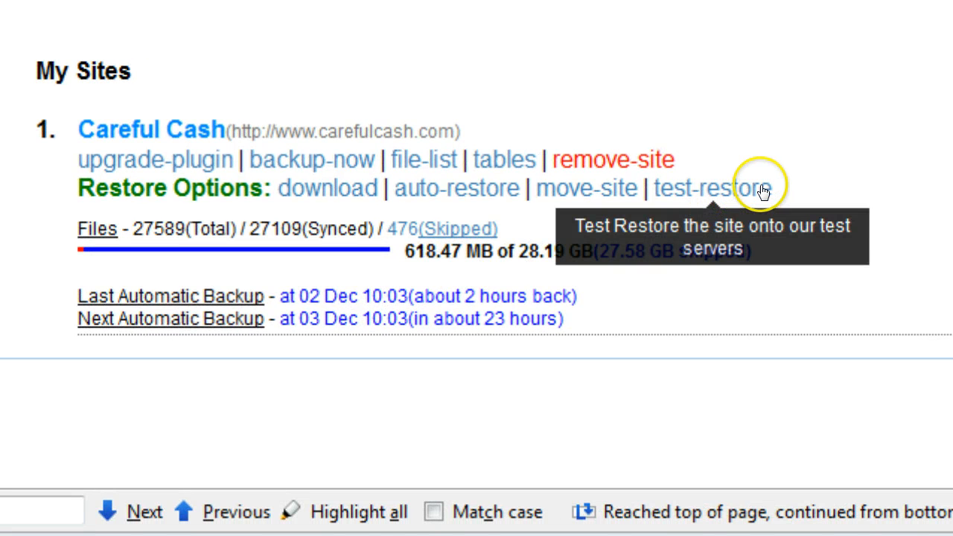
pyautogui.click(744, 192)
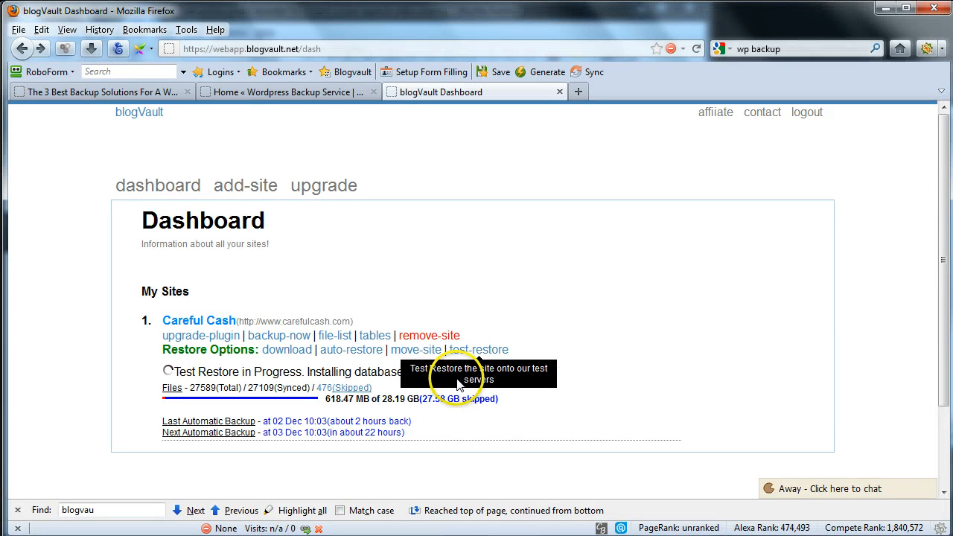
# Return to the live Careful Cash post, then to the blogVault dashboard to check restore progress.
pyautogui.click(112, 93)
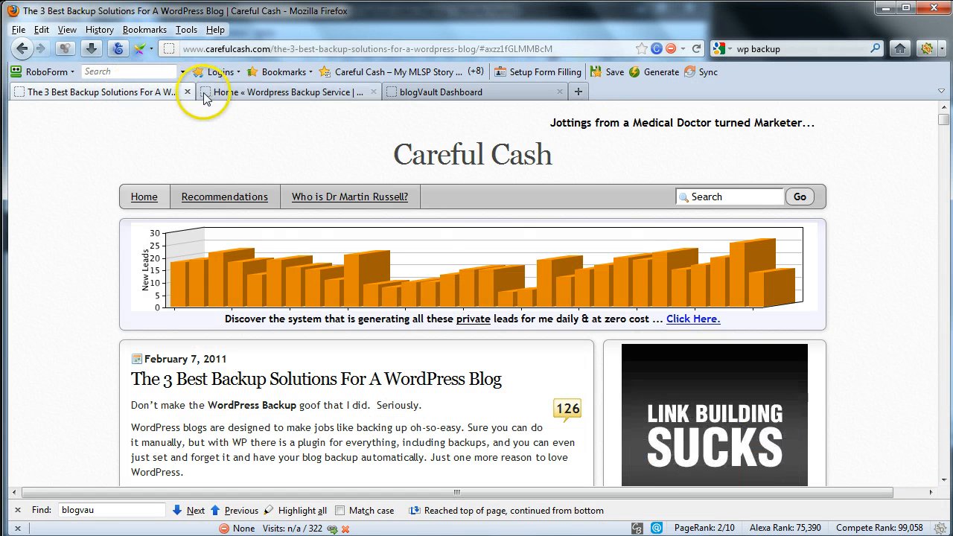
pyautogui.click(402, 91)
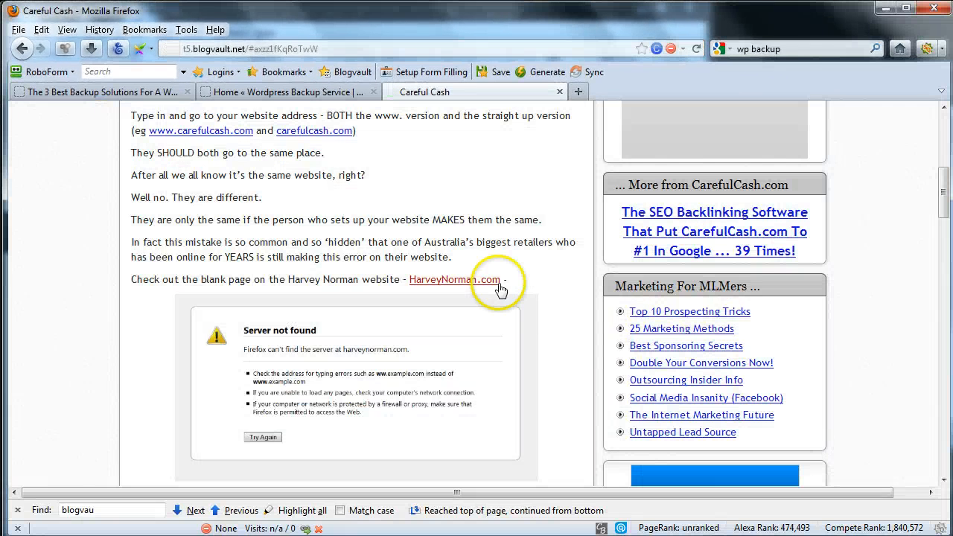
# Search the restored Careful Cash blog for 'blog backup'.
pyautogui.moveTo(941, 194); pyautogui.dragTo(942, 112)
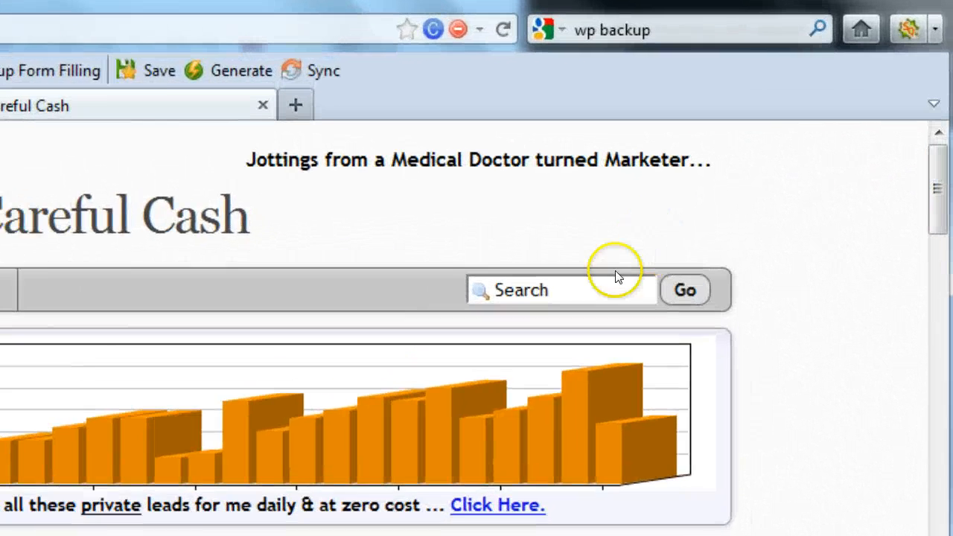
pyautogui.click(567, 302)
pyautogui.write('blog bak')
pyautogui.press('Return')
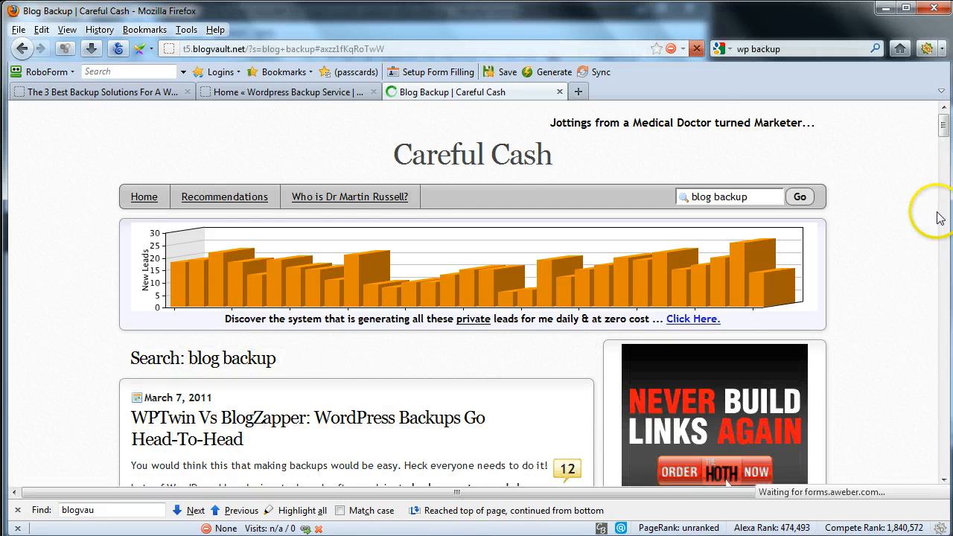
pyautogui.moveTo(944, 128); pyautogui.dragTo(936, 341)
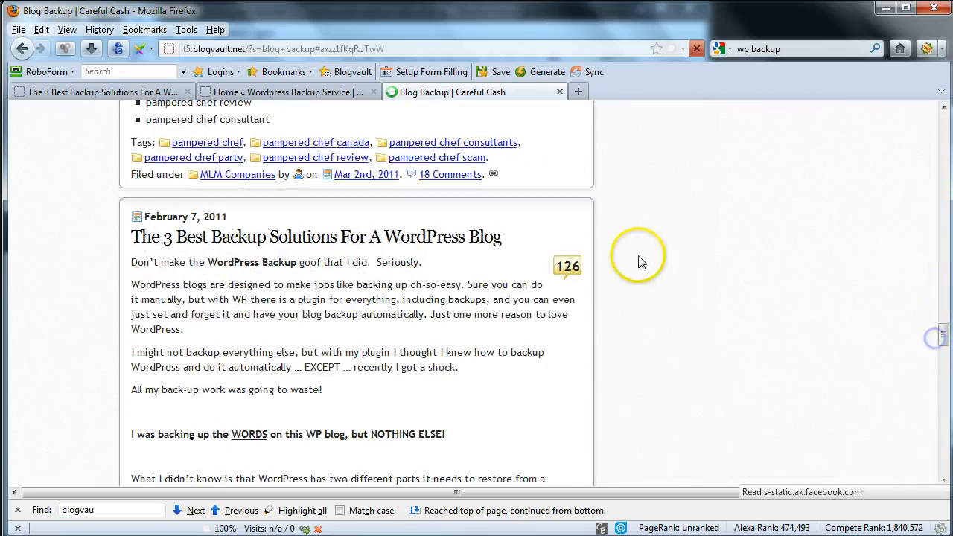
# Open 'The 3 Best Backup Solutions For A WordPress Blog' from the search results.
pyautogui.click(449, 237)
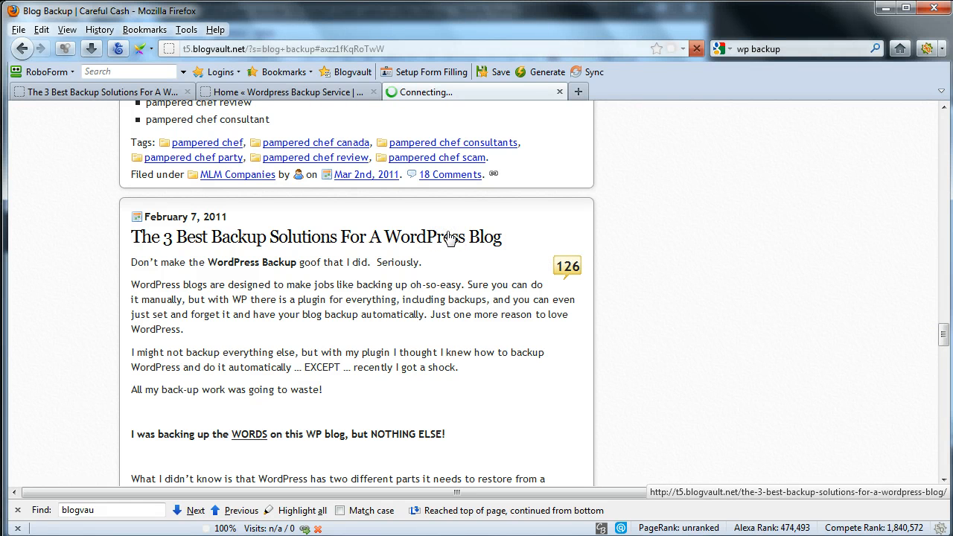